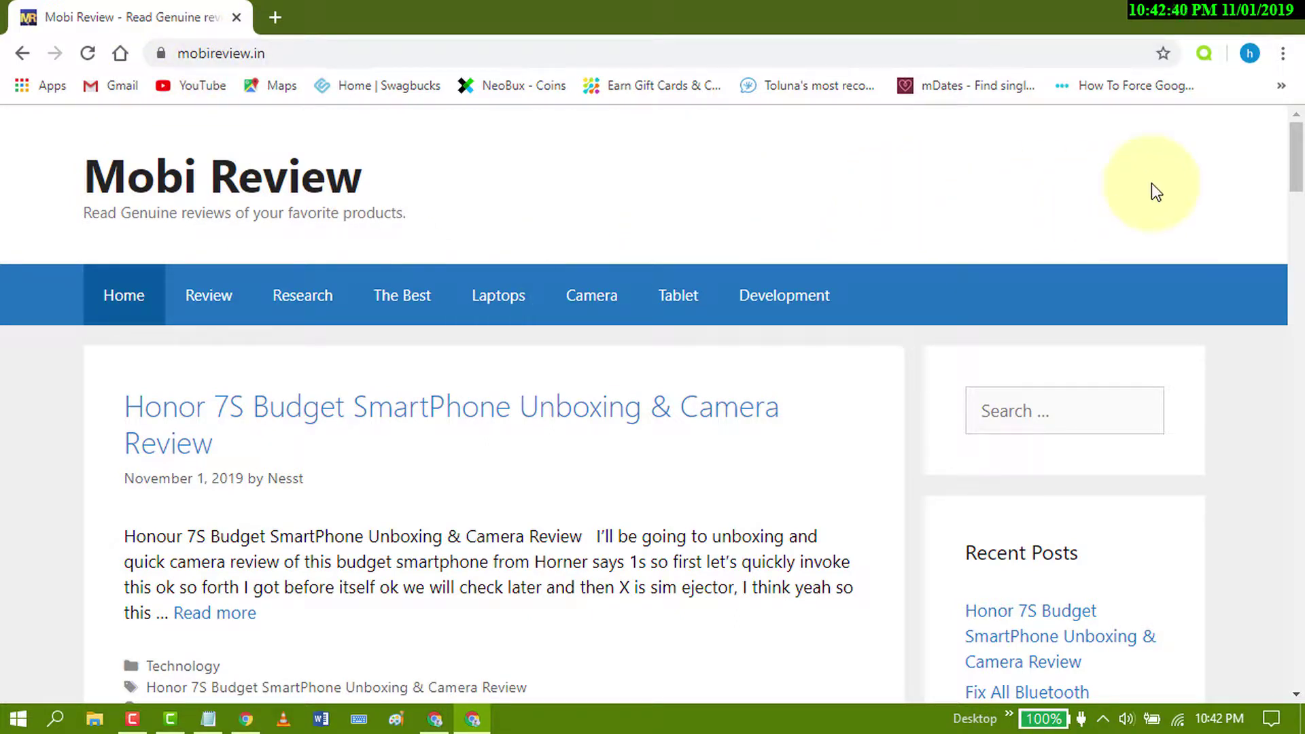
- Open Chrome's print preview for the Mobi Review homepage from the main menu
click(1286, 56)
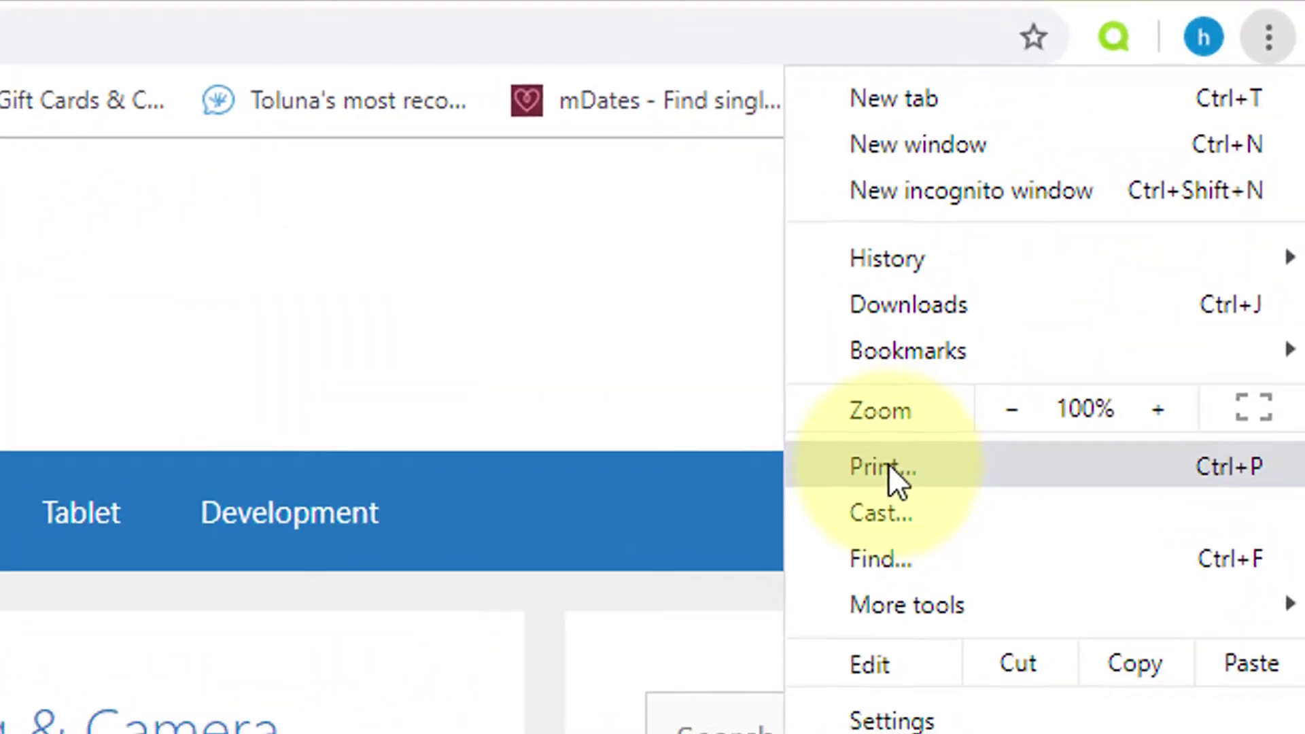
click(882, 475)
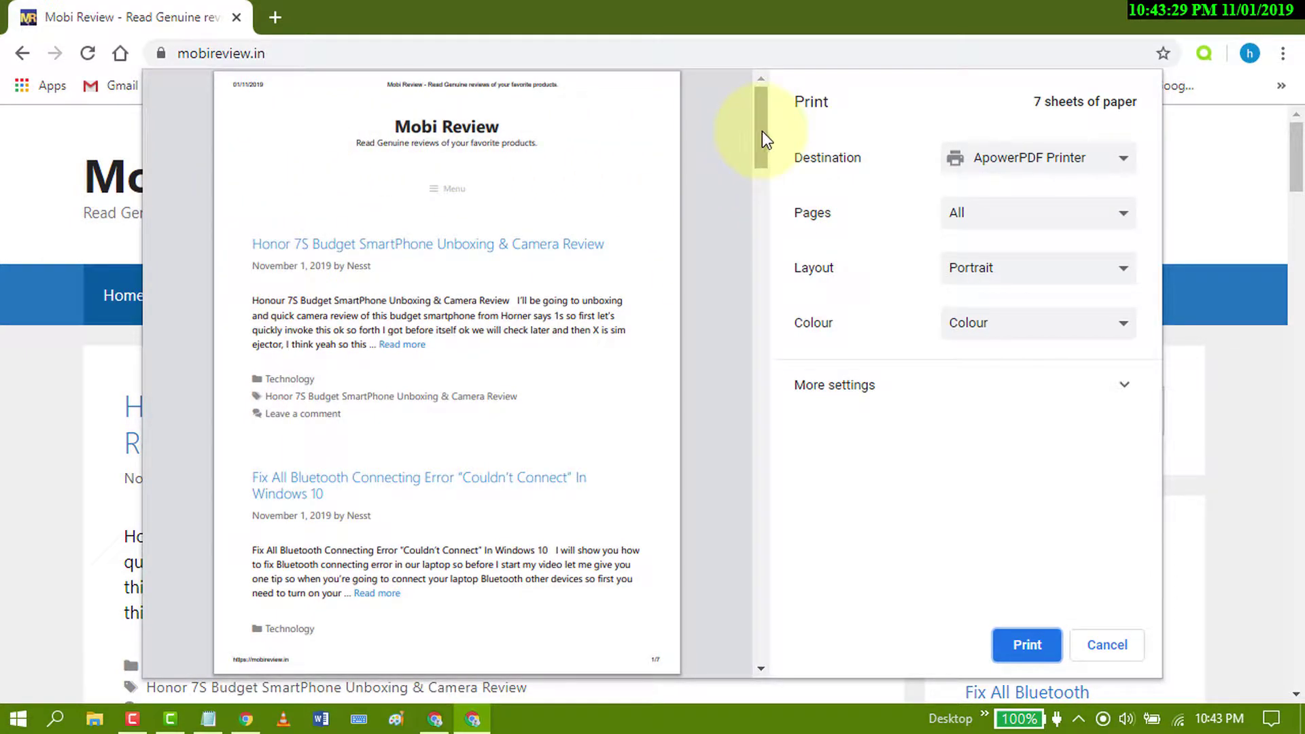
mouse_move(762, 138)
mouse_down()
mouse_move(744, 367)
mouse_move(749, 623)
mouse_up()
scroll(744, 247, up, 10)
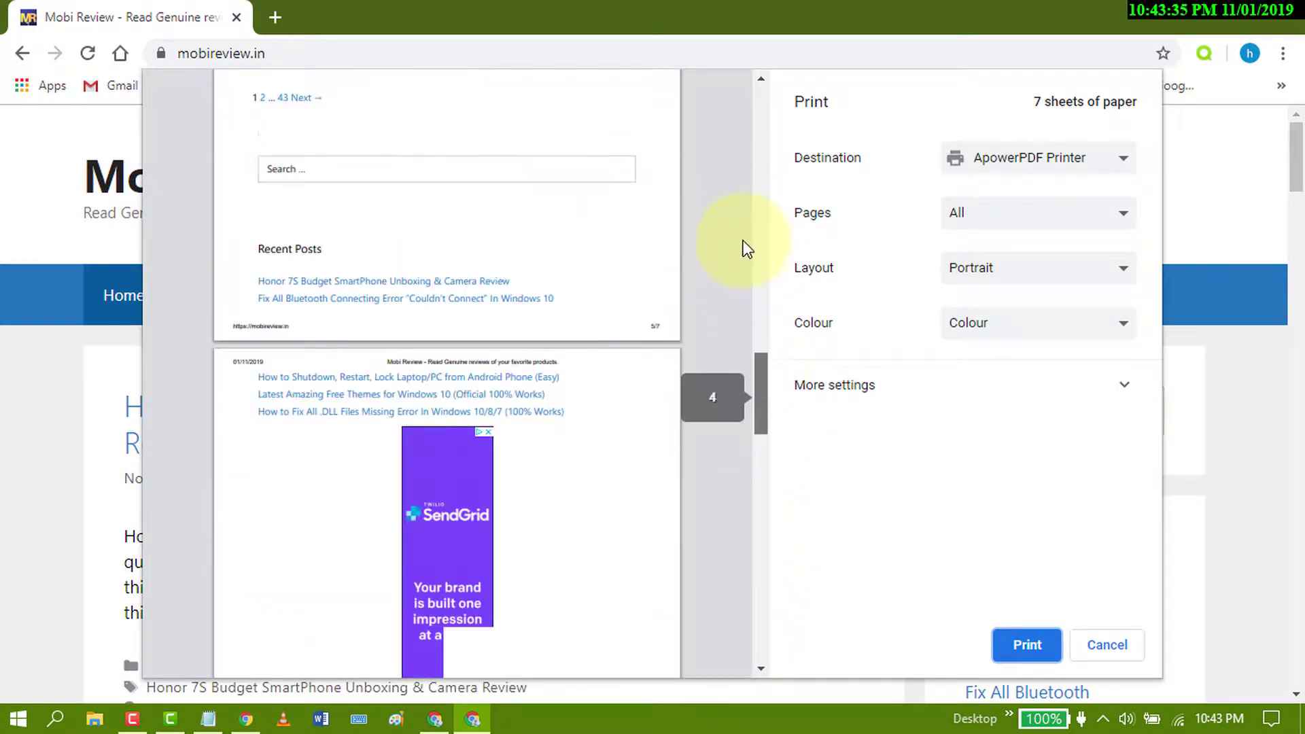
scroll(743, 247, up, 2)
scroll(747, 154, up, 10)
scroll(743, 117, up, 5)
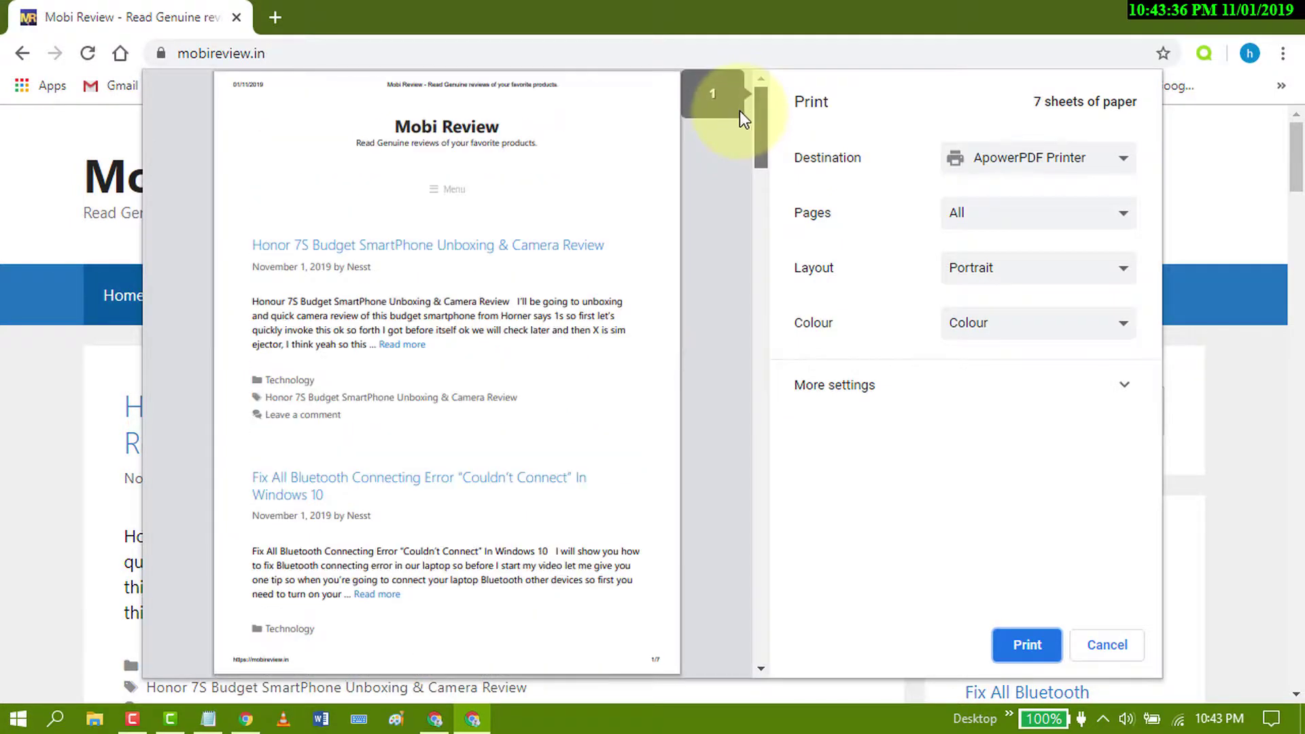
- Show the Destination list, including Save as PDF and Save to Google Drive
click(953, 163)
click(959, 184)
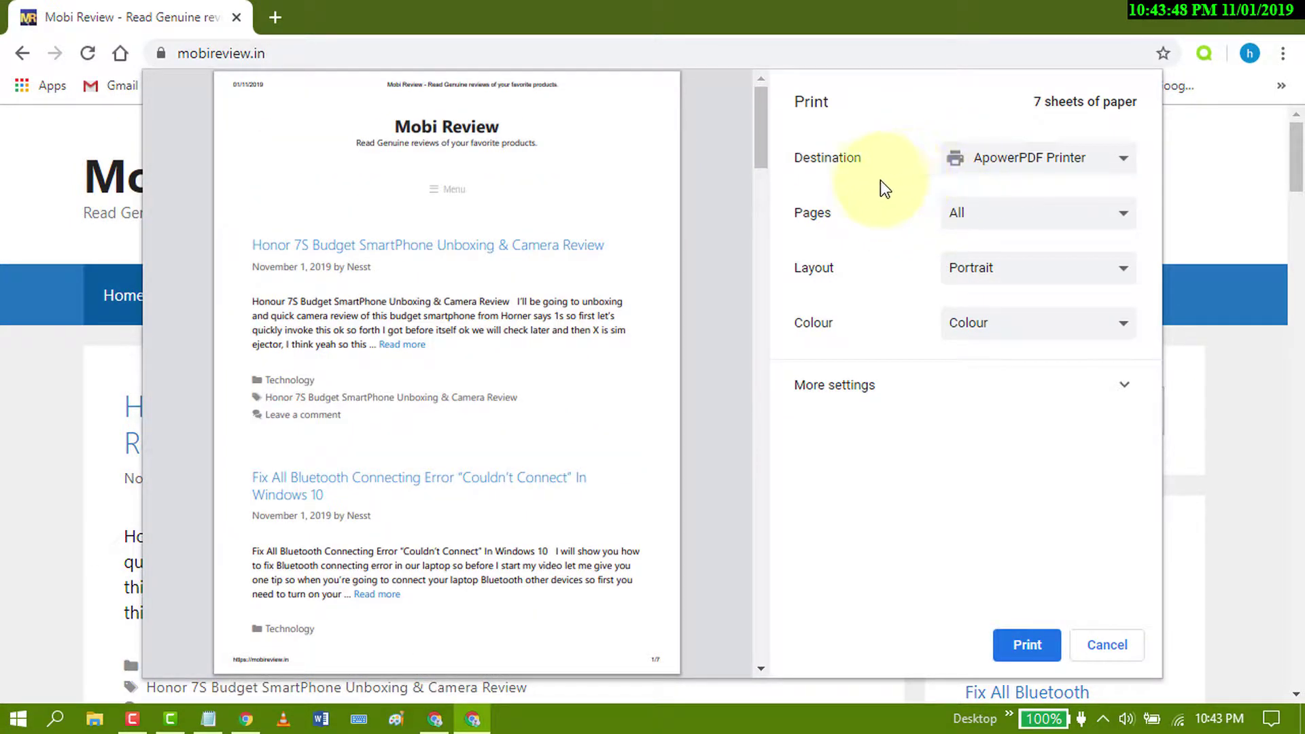
click(1004, 163)
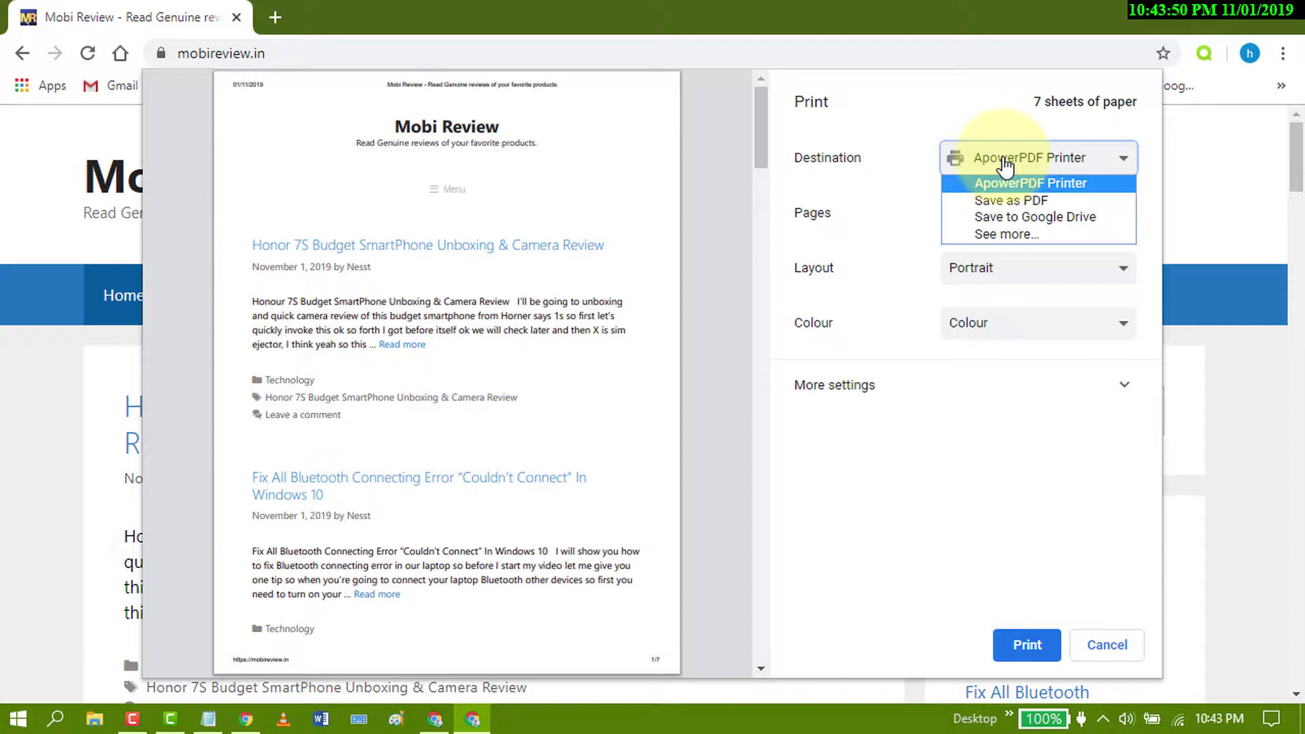
- Set destination to Save as PDF, pages to All, and layout to Landscape
click(994, 201)
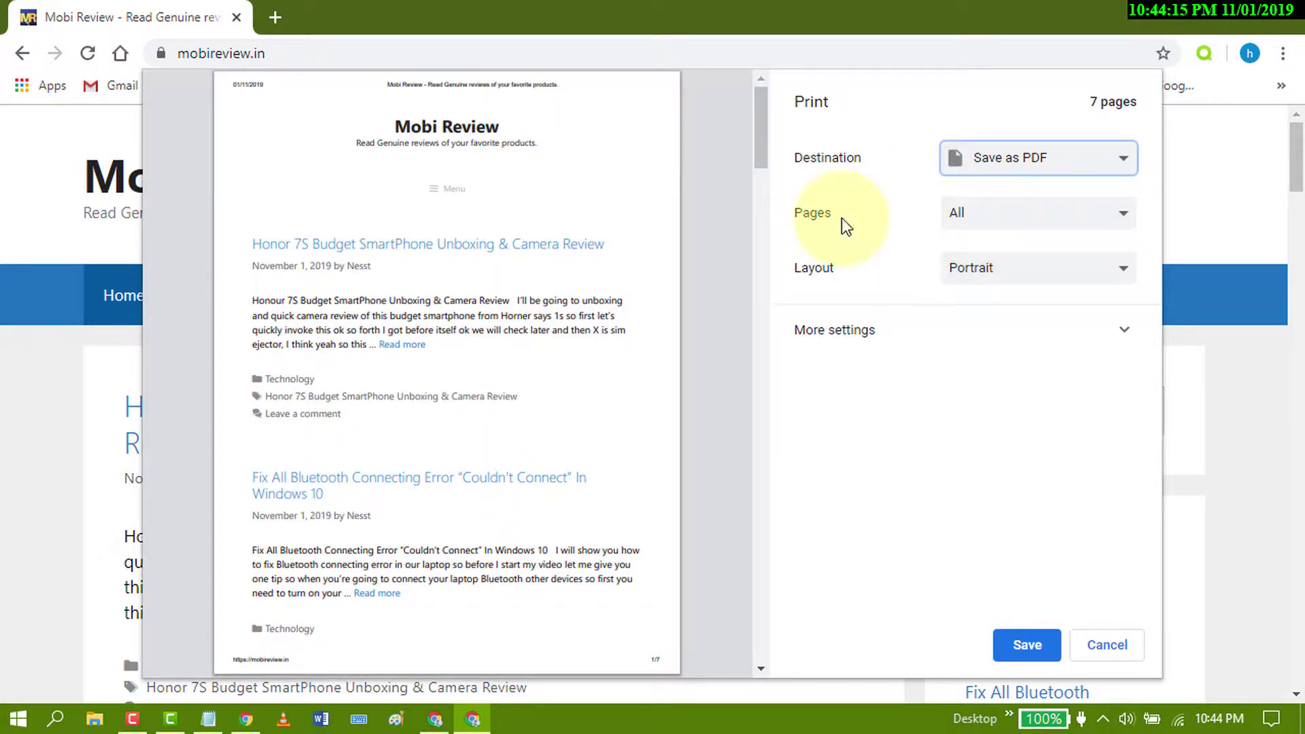
click(972, 223)
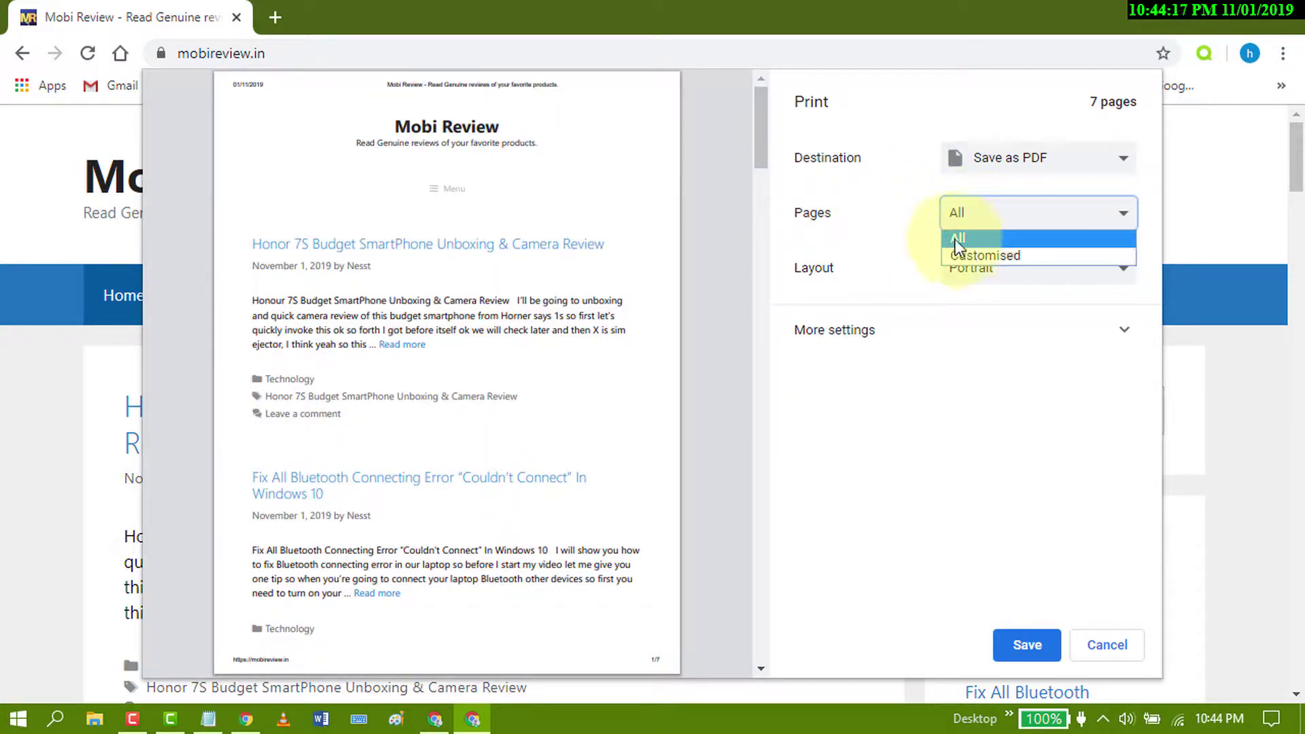
click(909, 234)
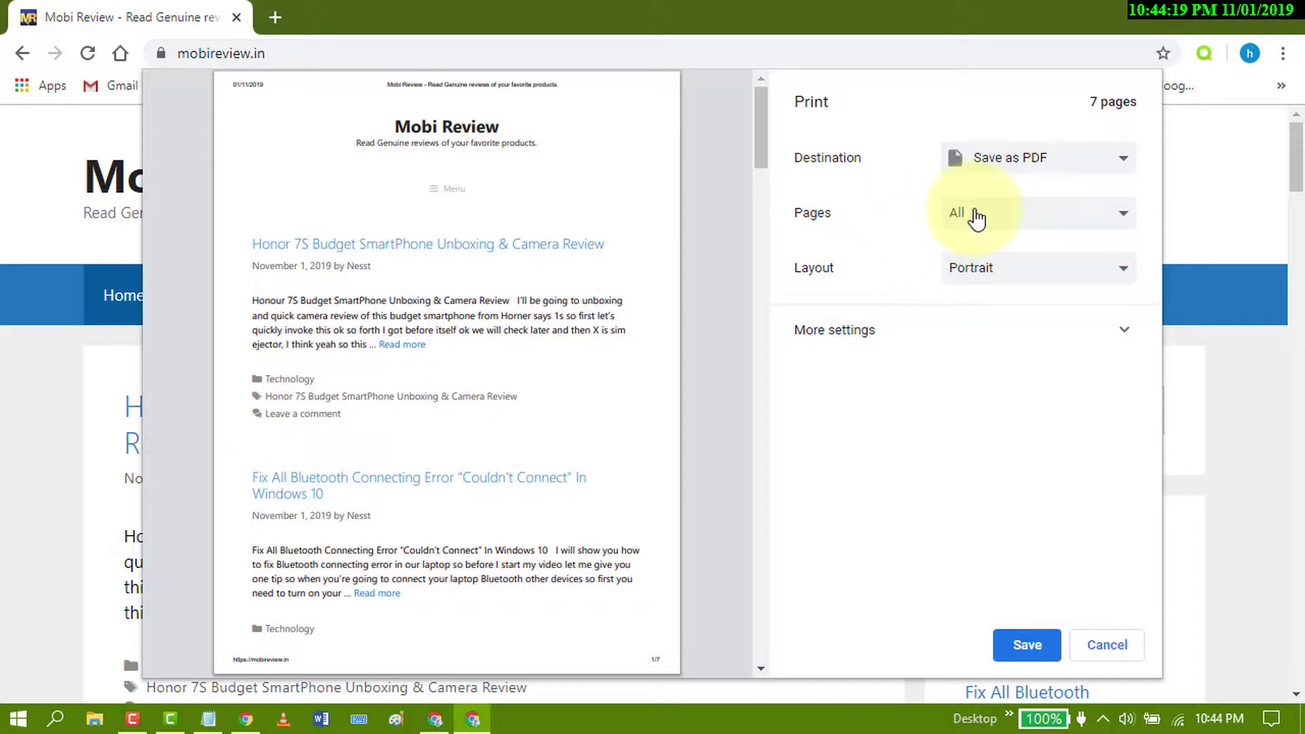
click(975, 217)
click(902, 242)
click(960, 274)
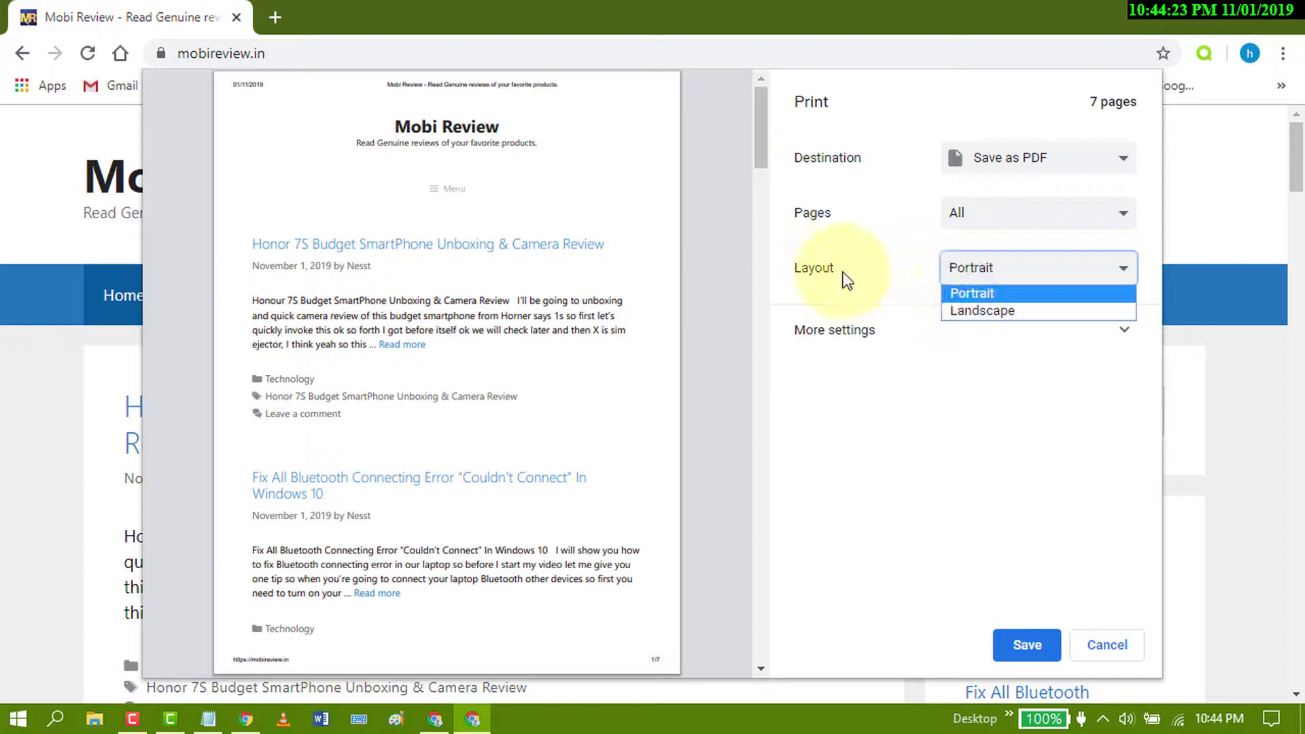
click(973, 310)
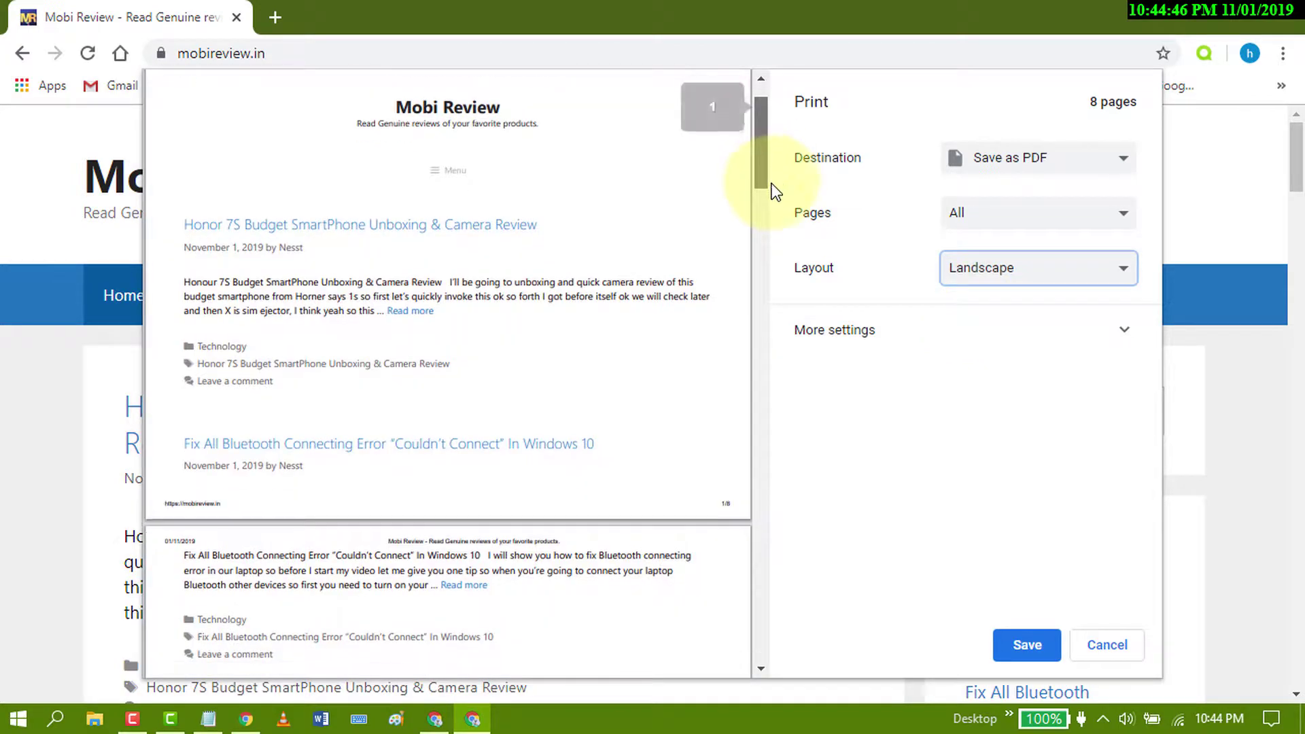
scroll(773, 188, down, 1)
scroll(768, 295, down, 4)
scroll(756, 344, down, 4)
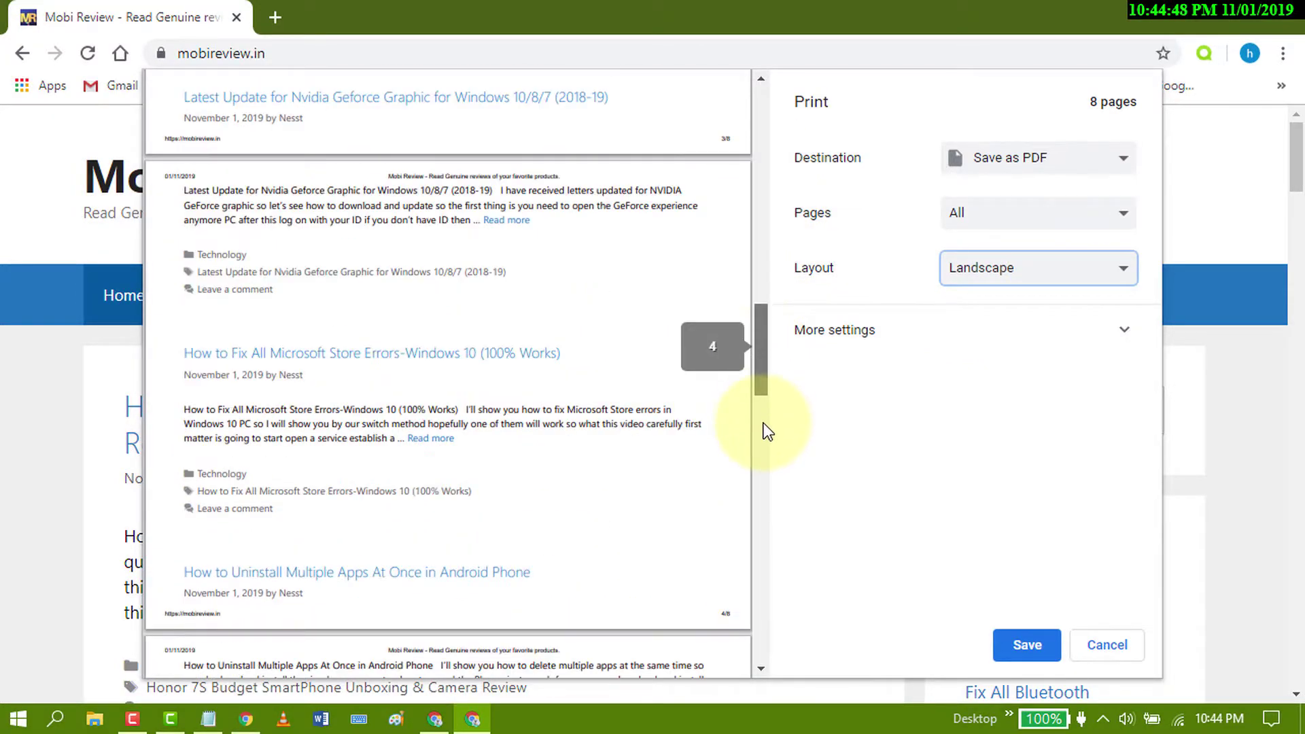
scroll(763, 432, down, 4)
scroll(773, 509, down, 4)
drag(761, 562, 737, 127)
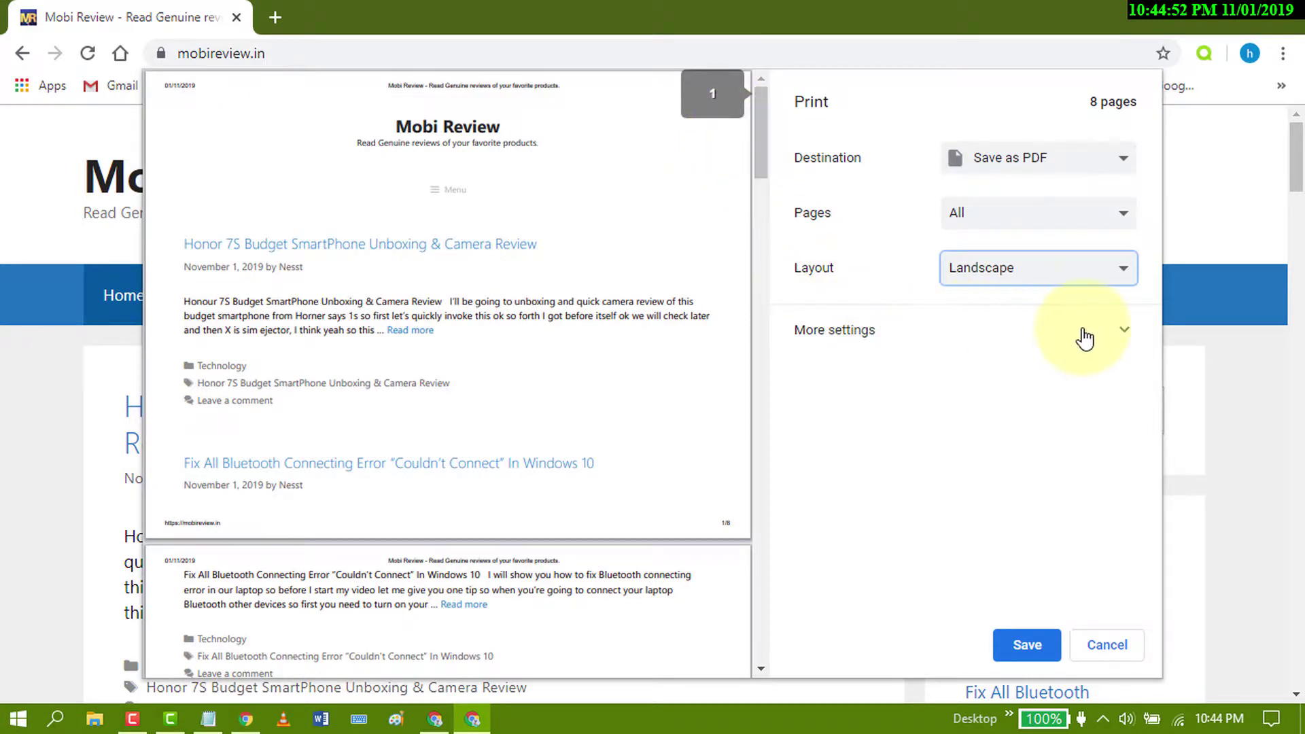
- Under More settings, keep Letter paper and 1 page per sheet, and enable Background graphics
click(1119, 339)
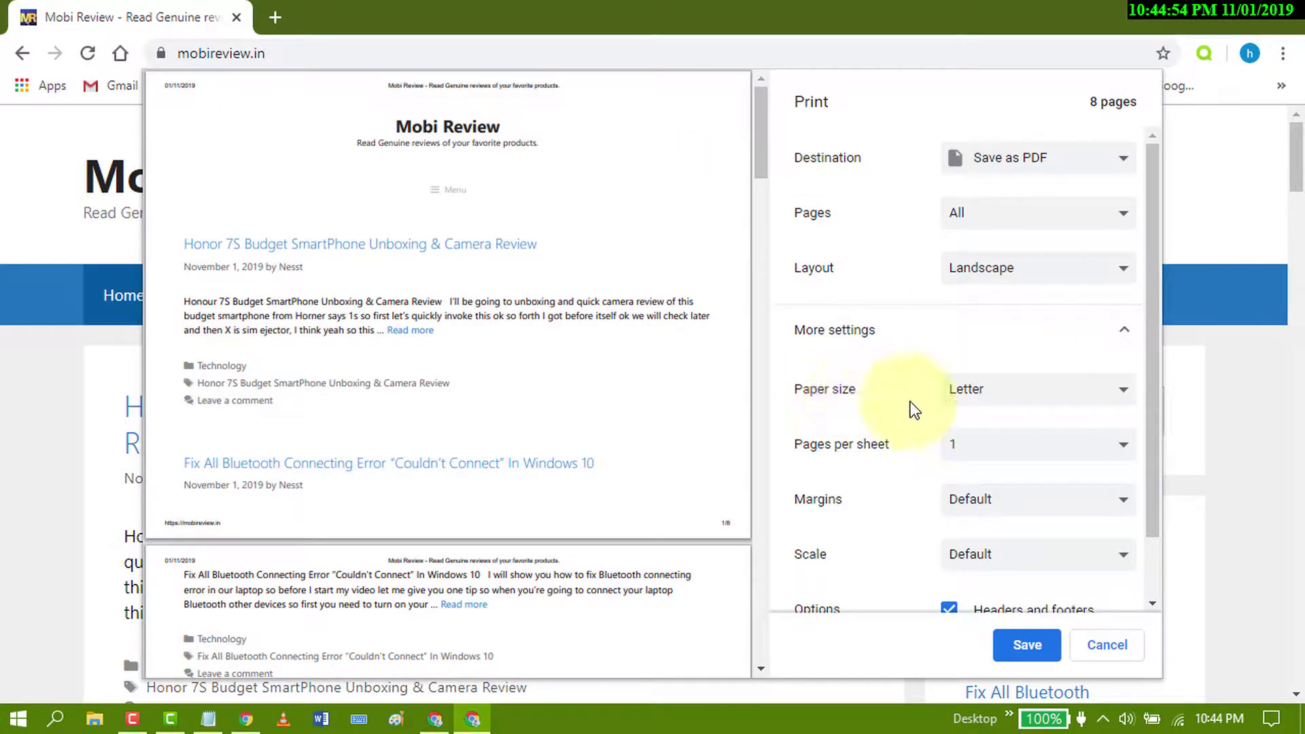
scroll(826, 364, down, 1)
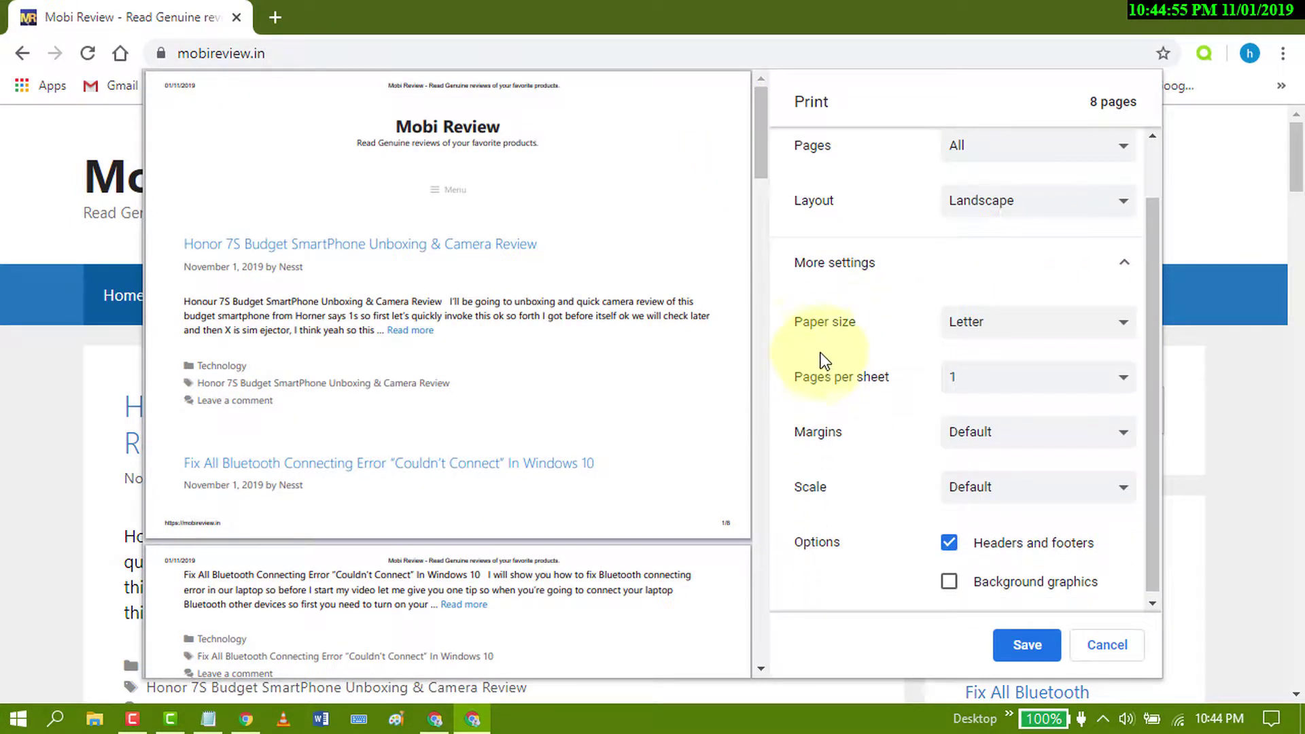
click(1009, 324)
click(861, 391)
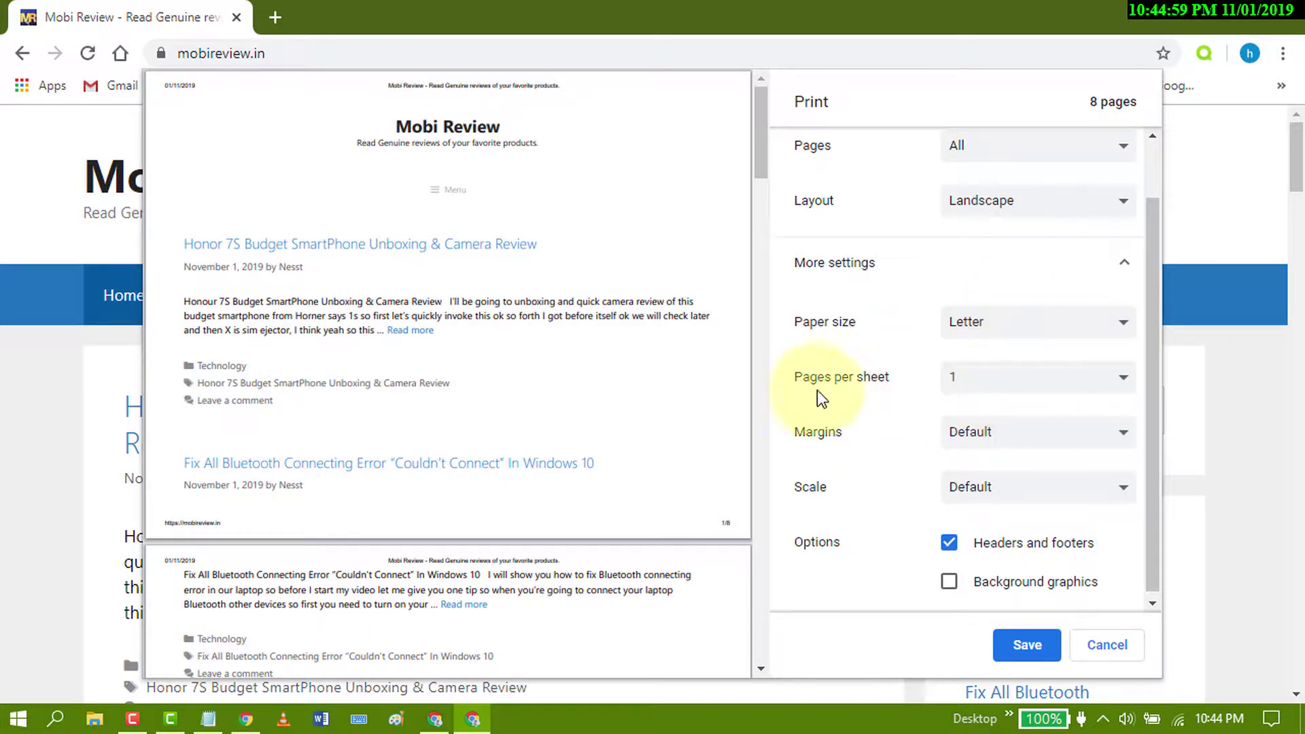
click(990, 387)
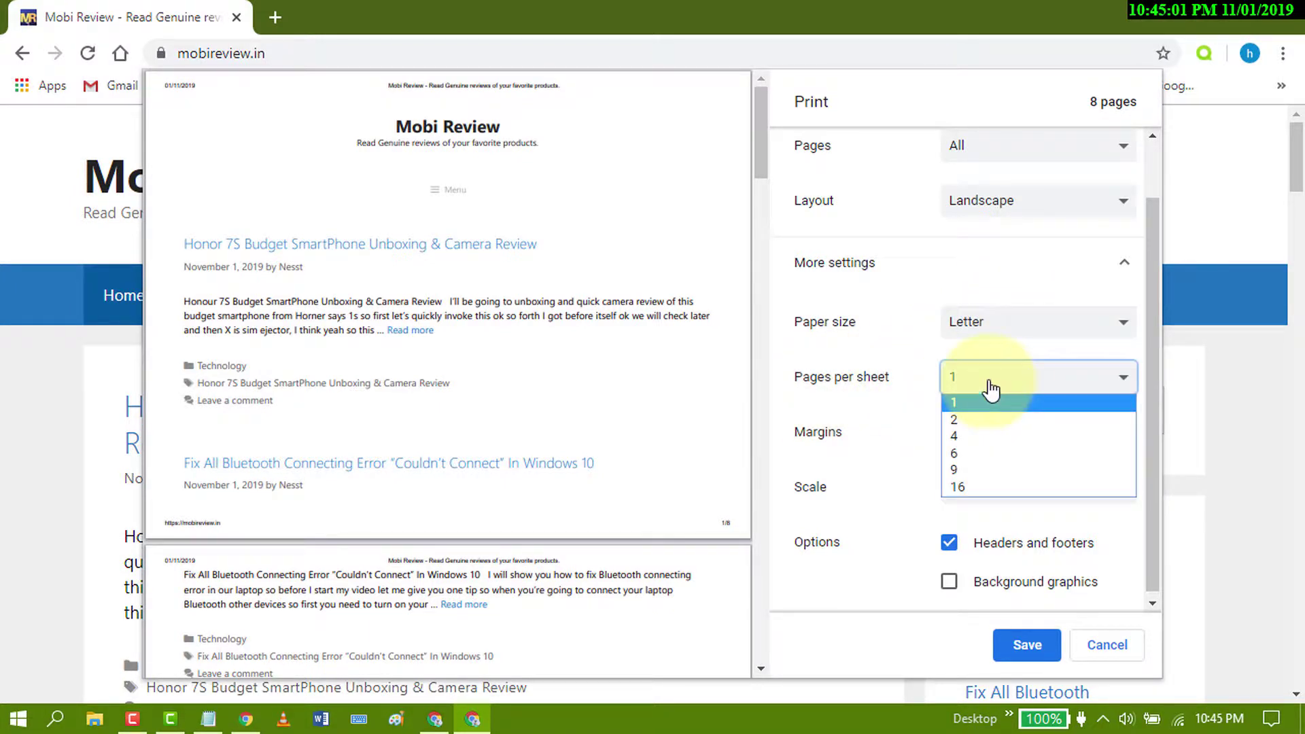
click(869, 429)
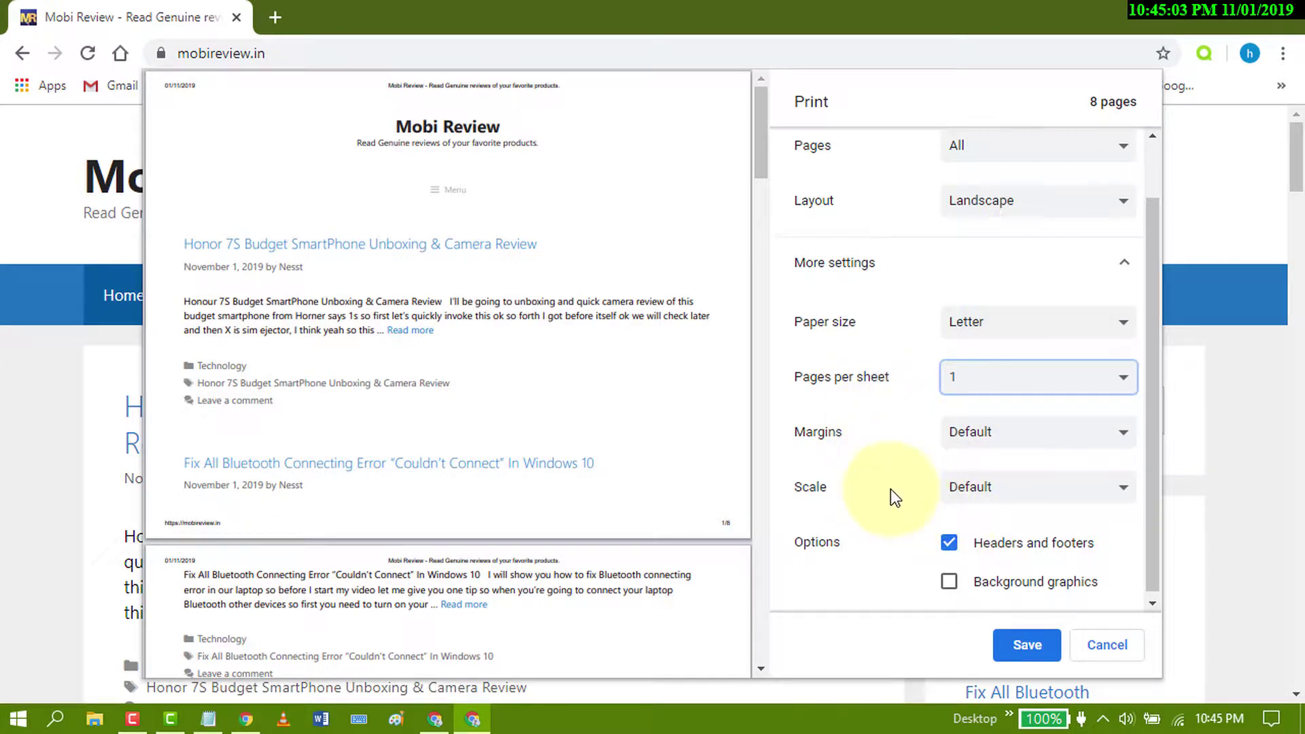
scroll(886, 500, down, 1)
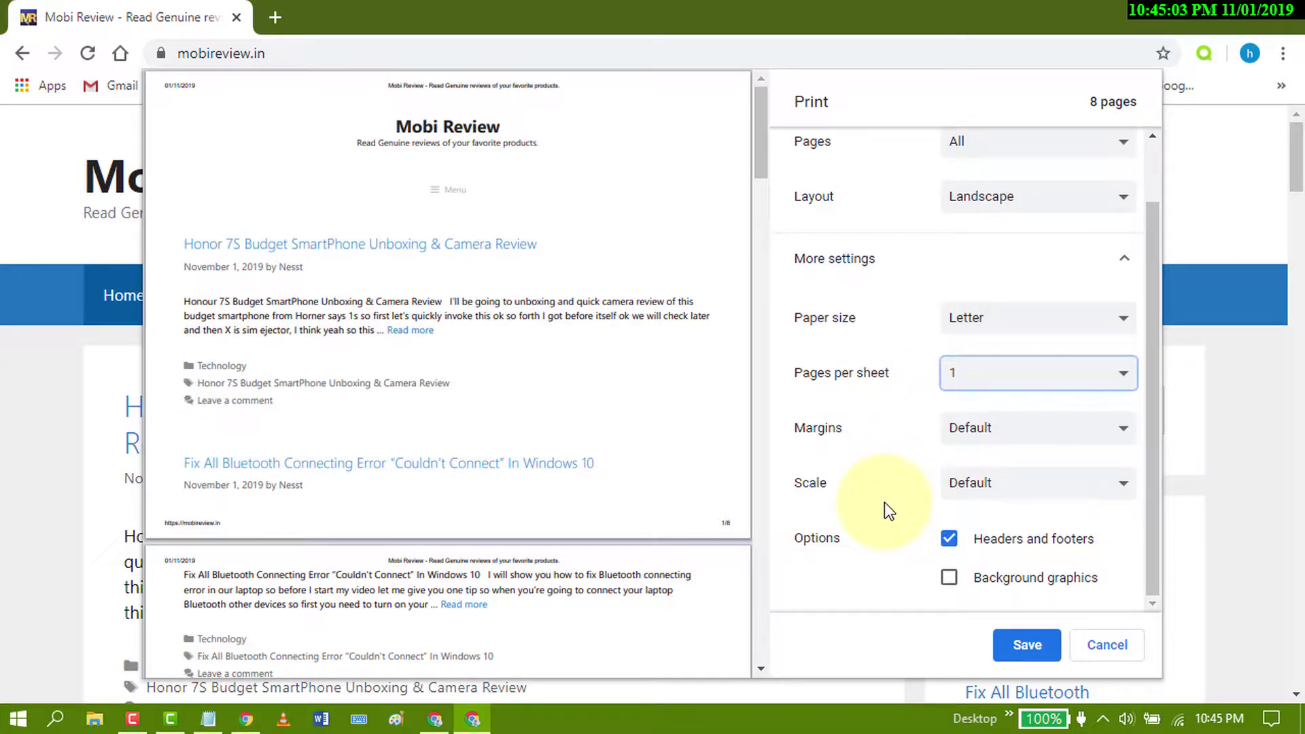
click(949, 582)
scroll(899, 428, up, 1)
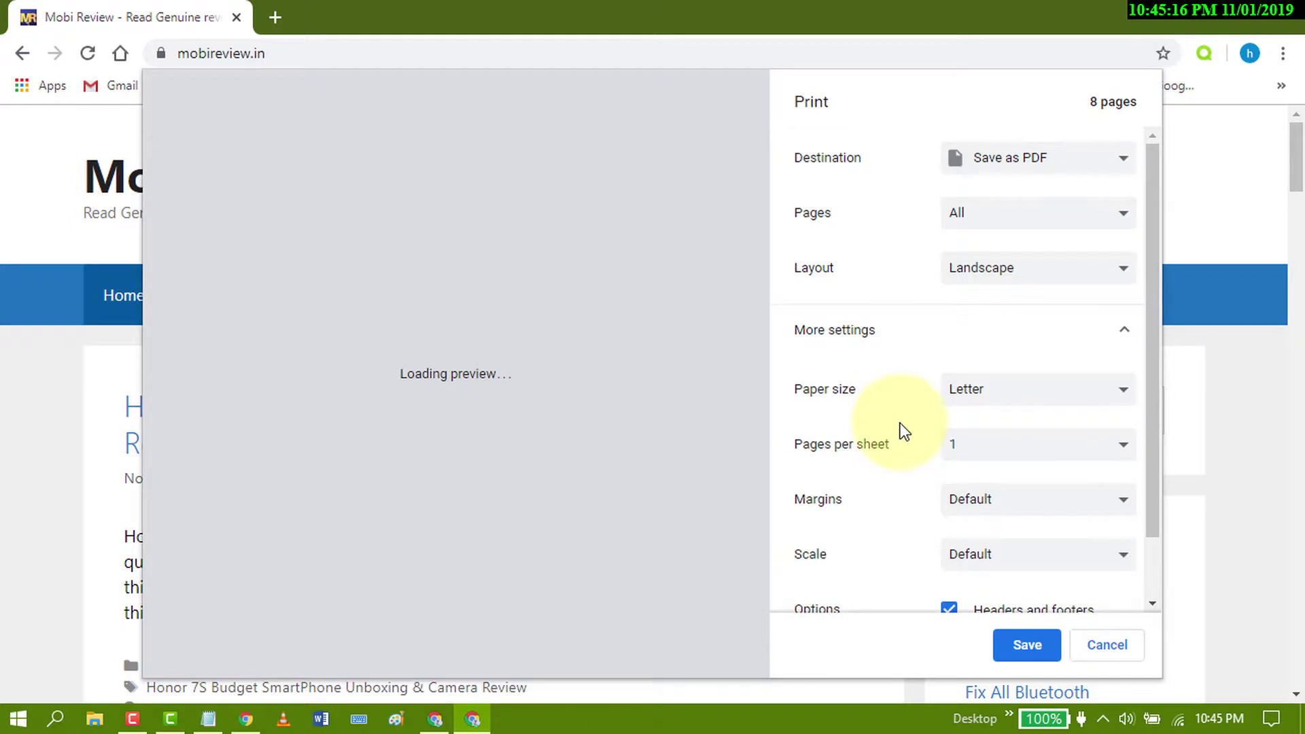
scroll(930, 423, down, 1)
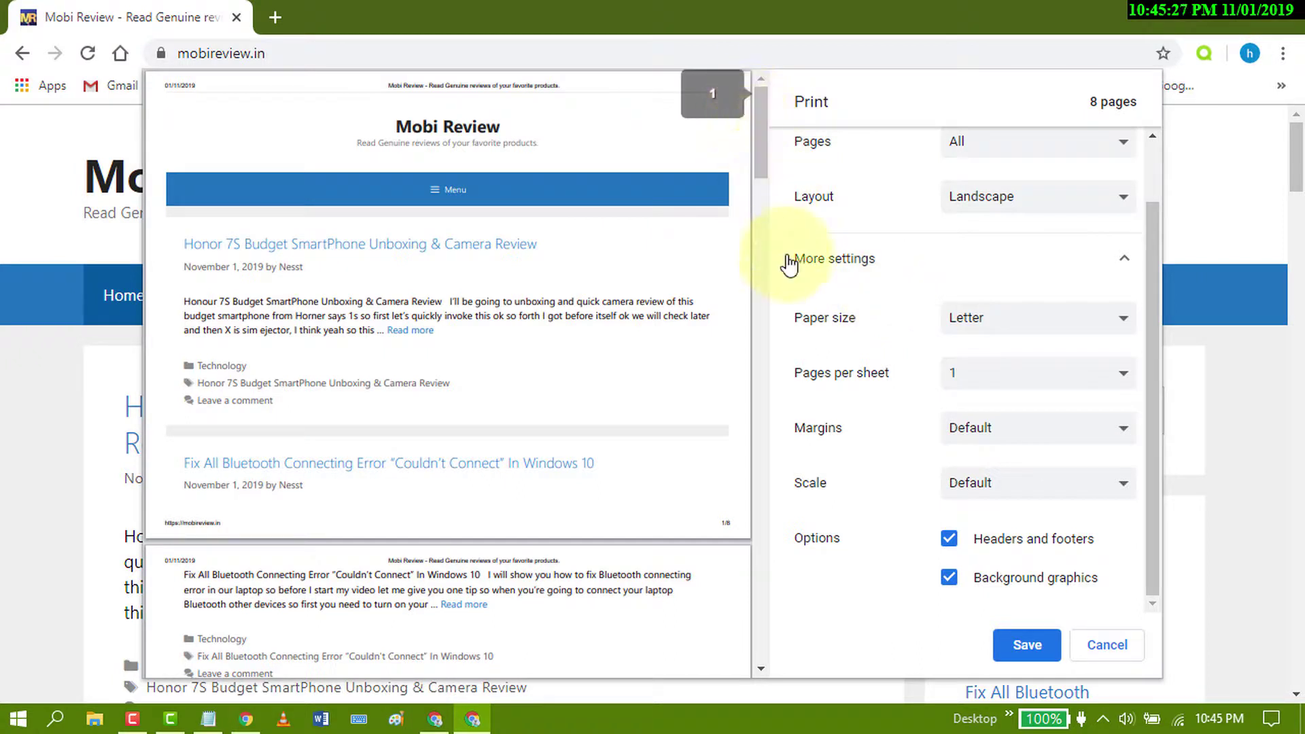
- Save the Mobi Review PDF to the Desktop and open it in Acrobat
click(1038, 651)
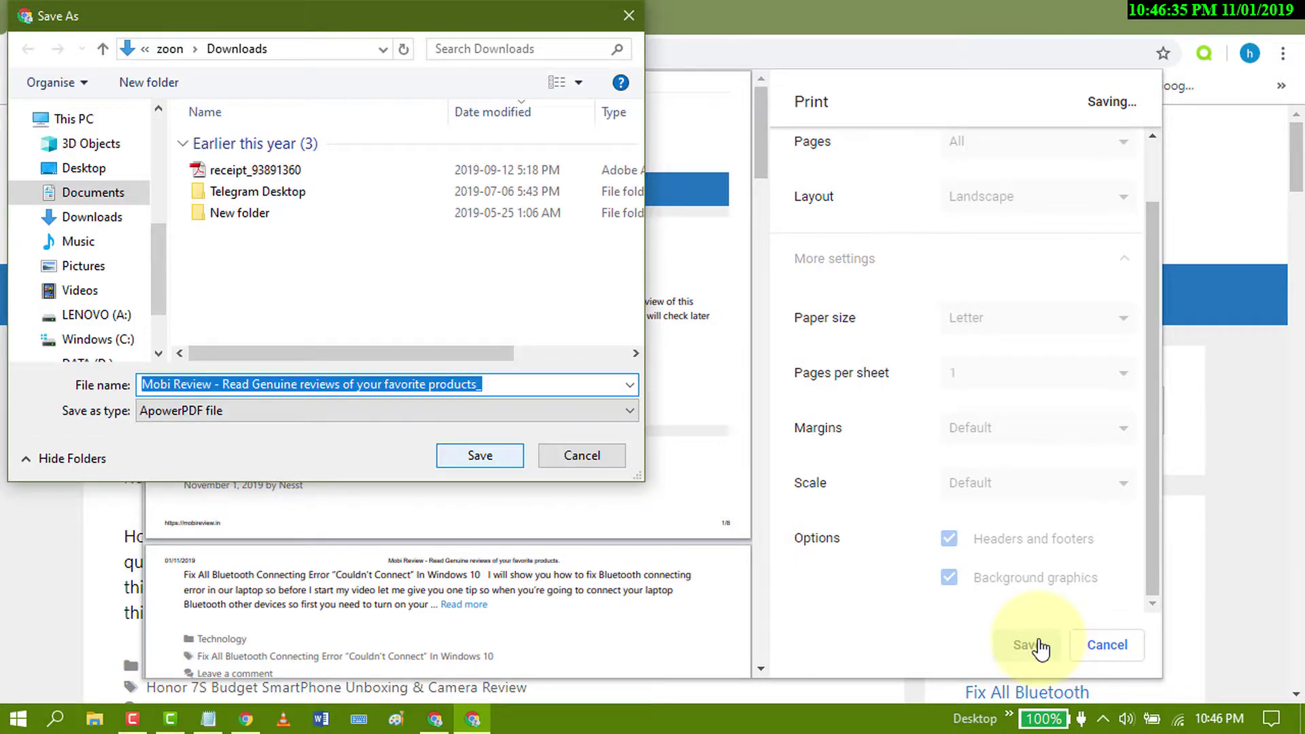
mouse_move(87, 235)
click(87, 179)
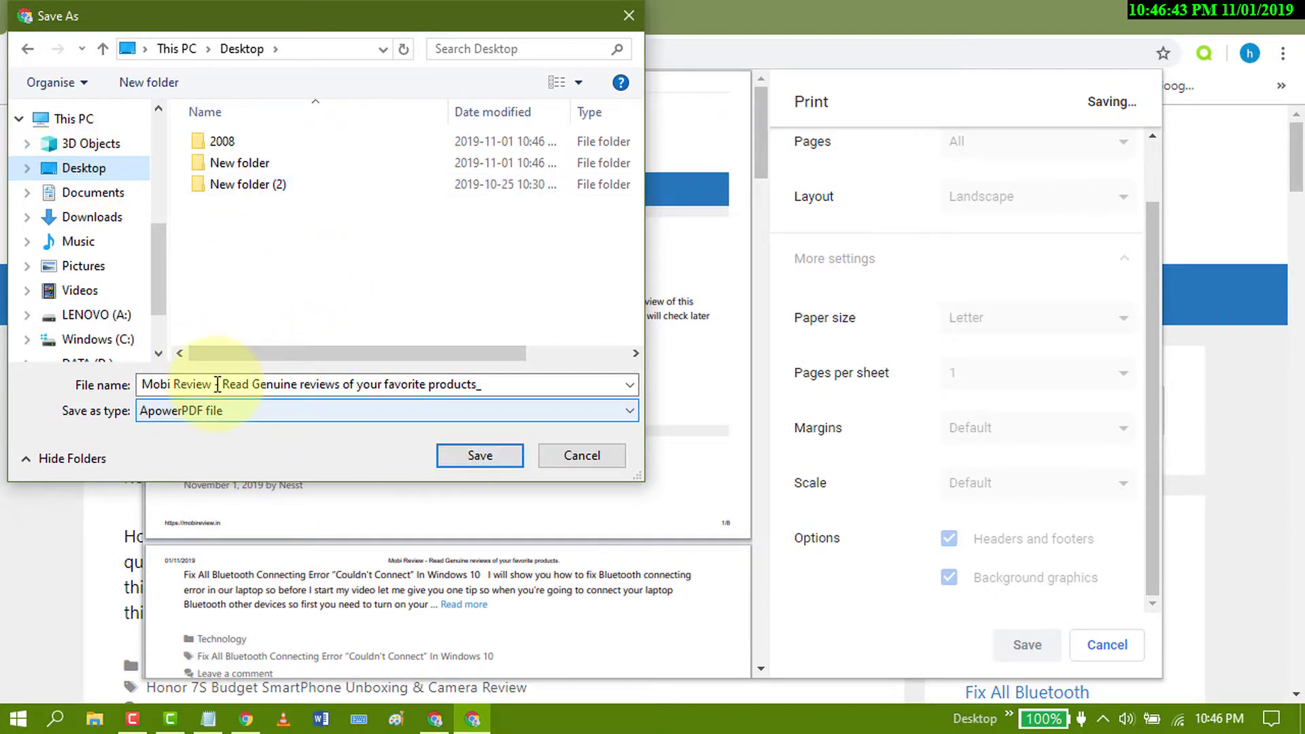
click(477, 456)
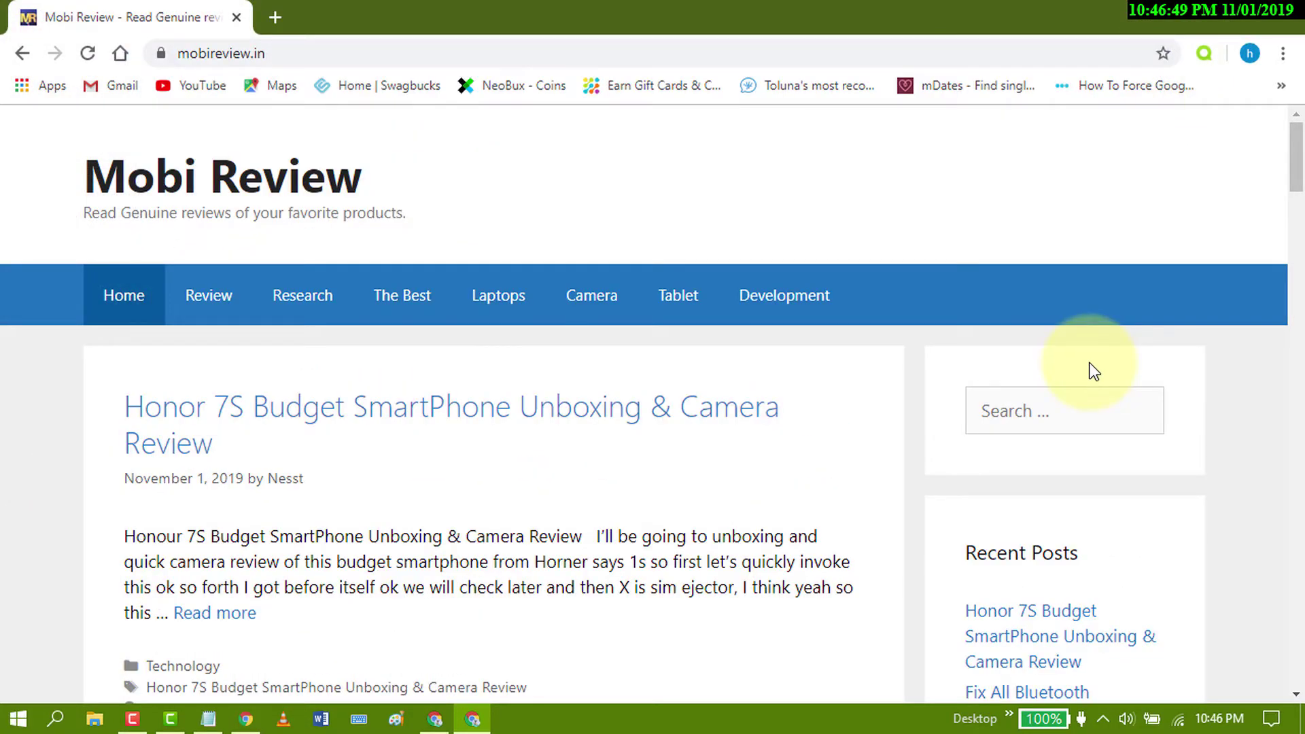
click(1188, 12)
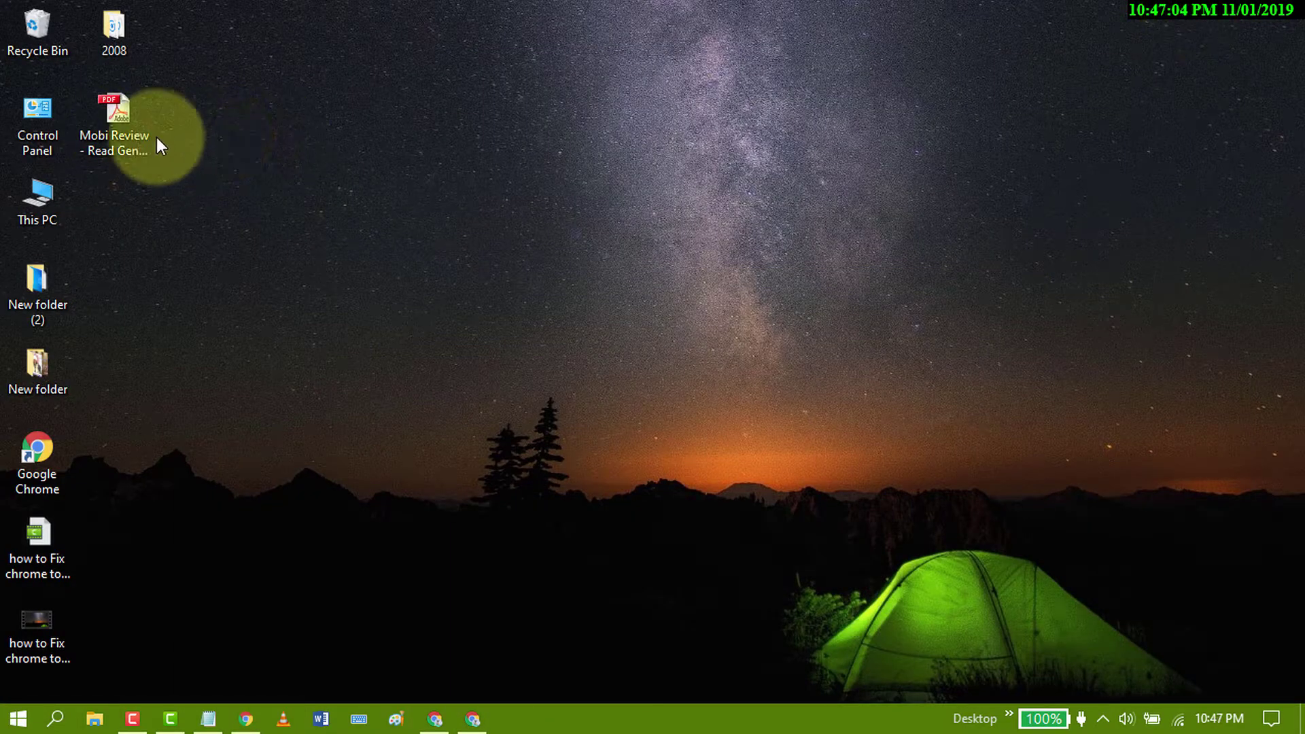
click(117, 113)
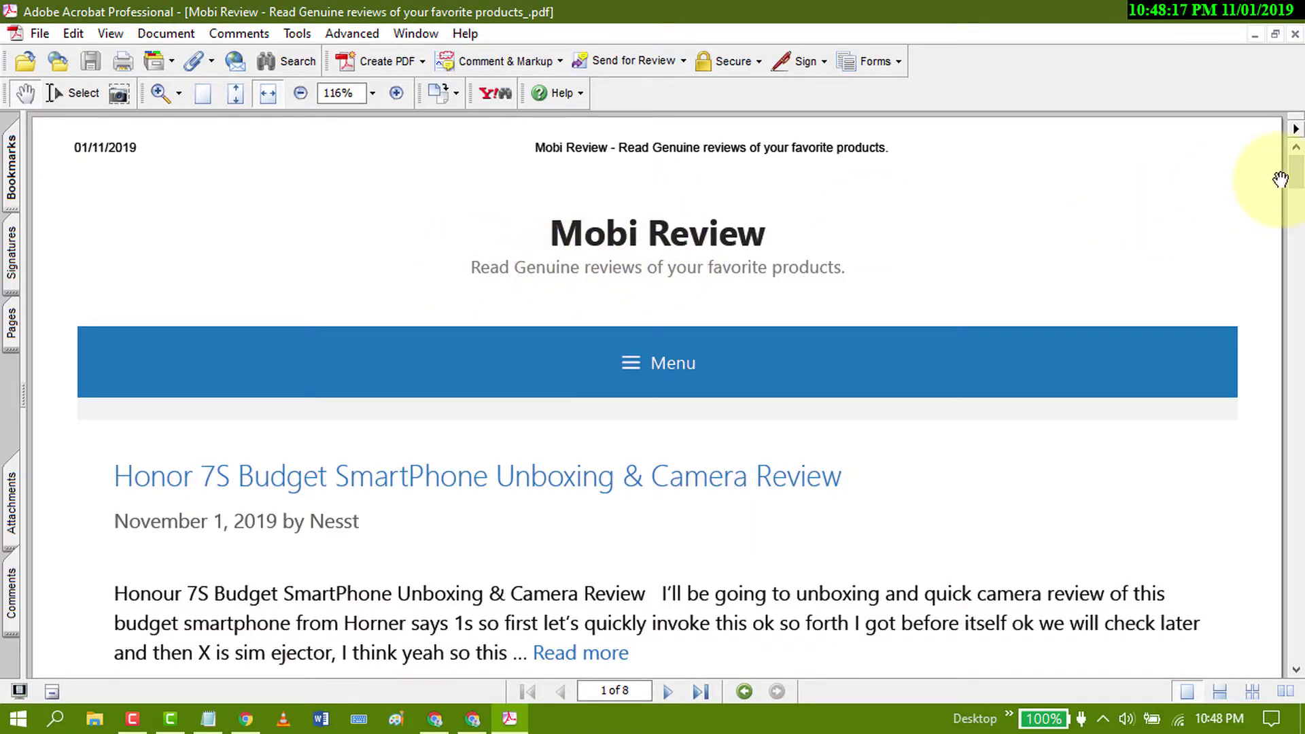
mouse_move(1296, 173)
mouse_down()
mouse_move(1301, 502)
mouse_move(1299, 204)
mouse_up()
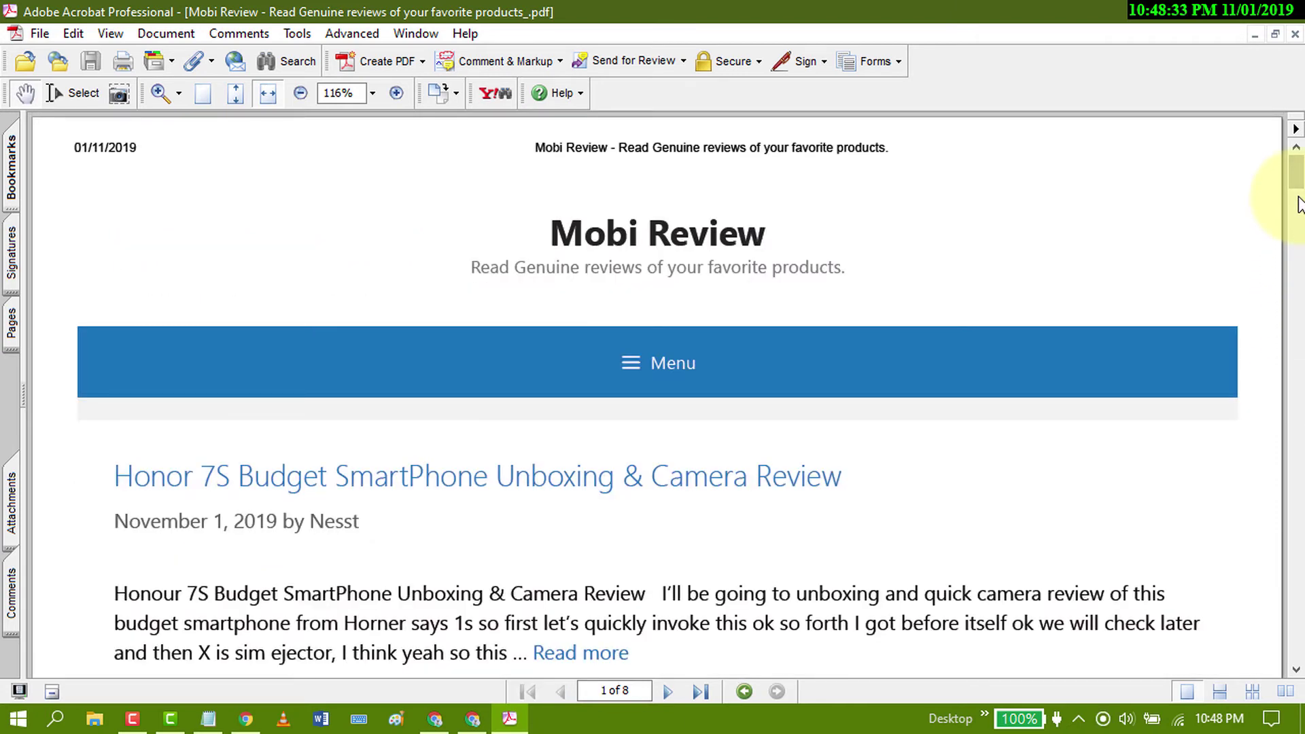
scroll(796, 378, down, 1)
scroll(797, 382, down, 2)
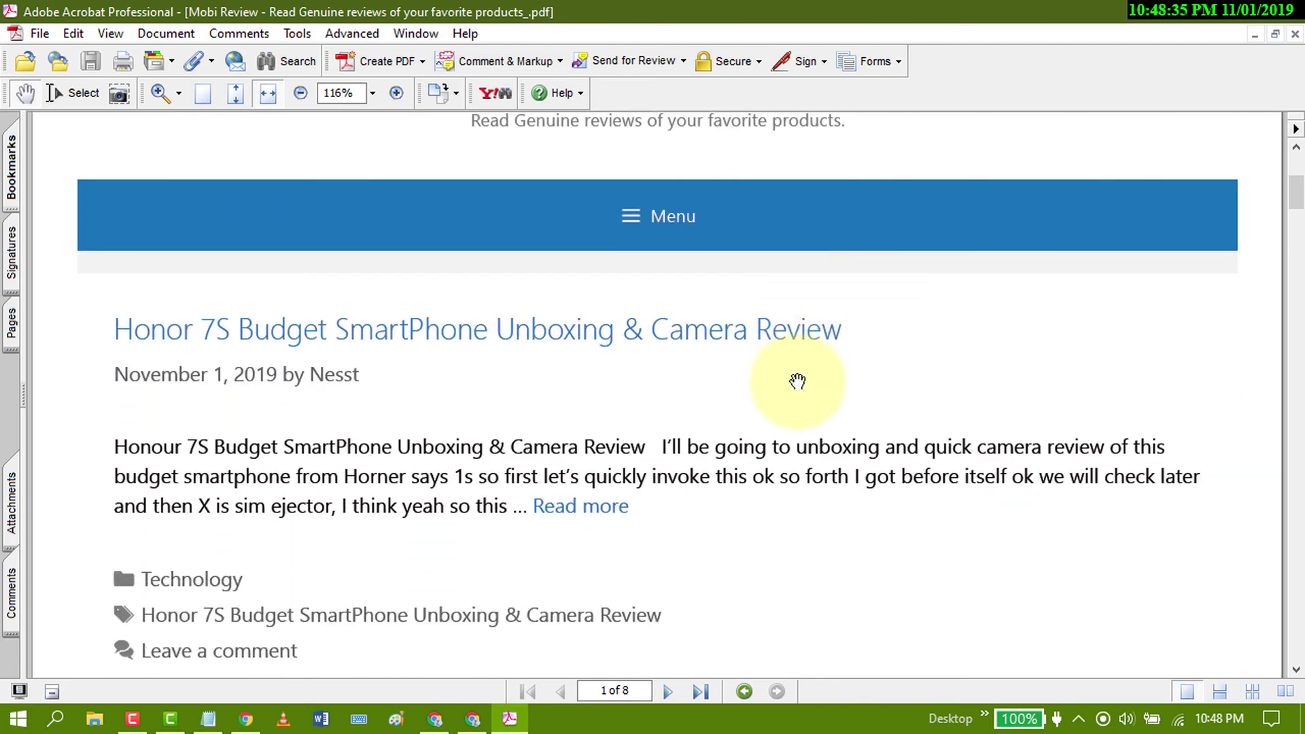